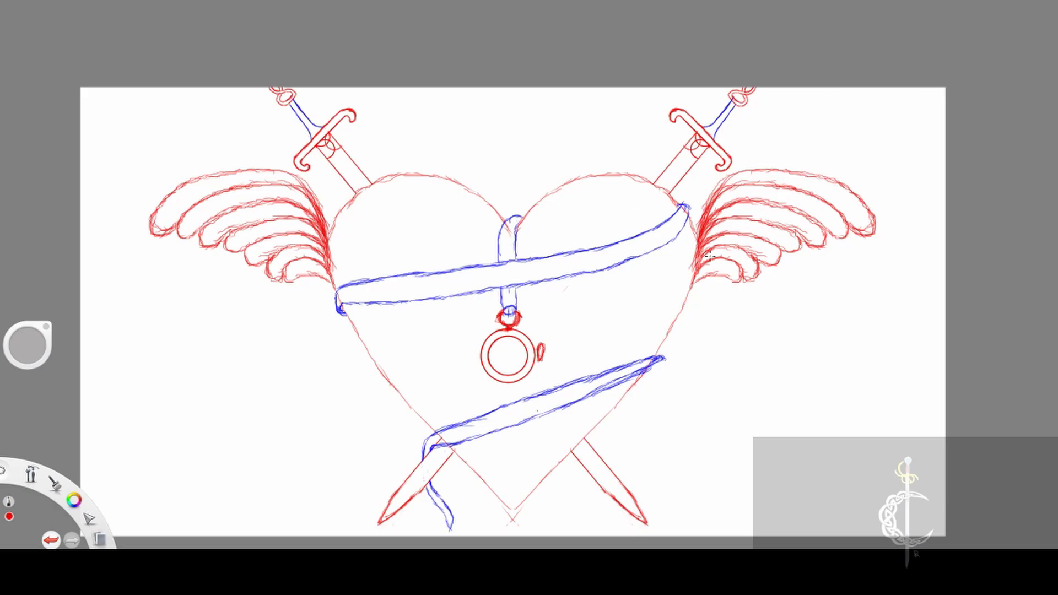
Step: Paste the clock reference image over the pocket watch and scale it down to roughly the size of the watch's inner circle
scroll(507, 365, up, 8)
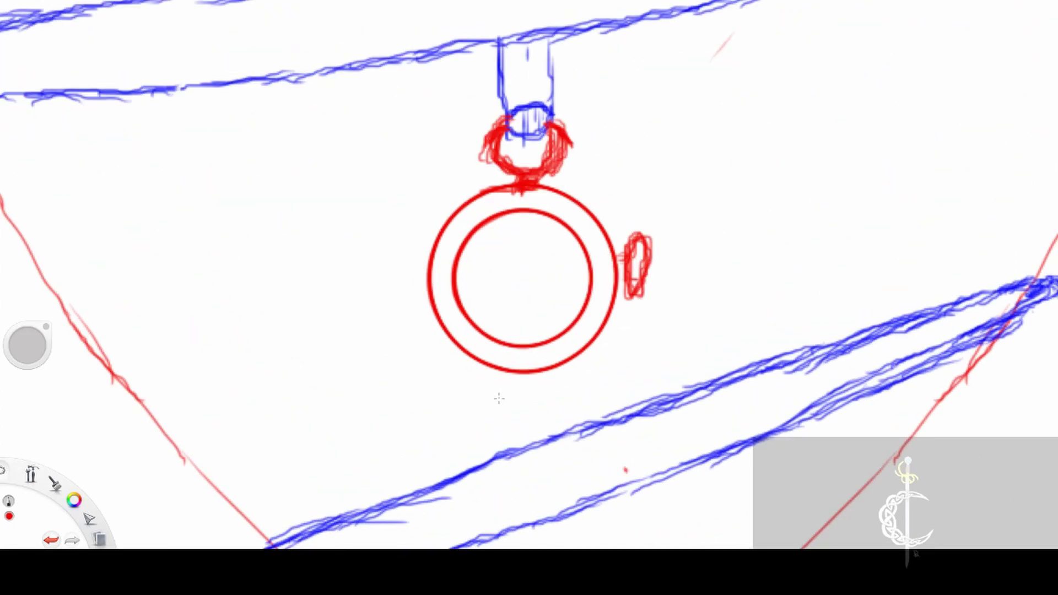
scroll(500, 398, up, 2)
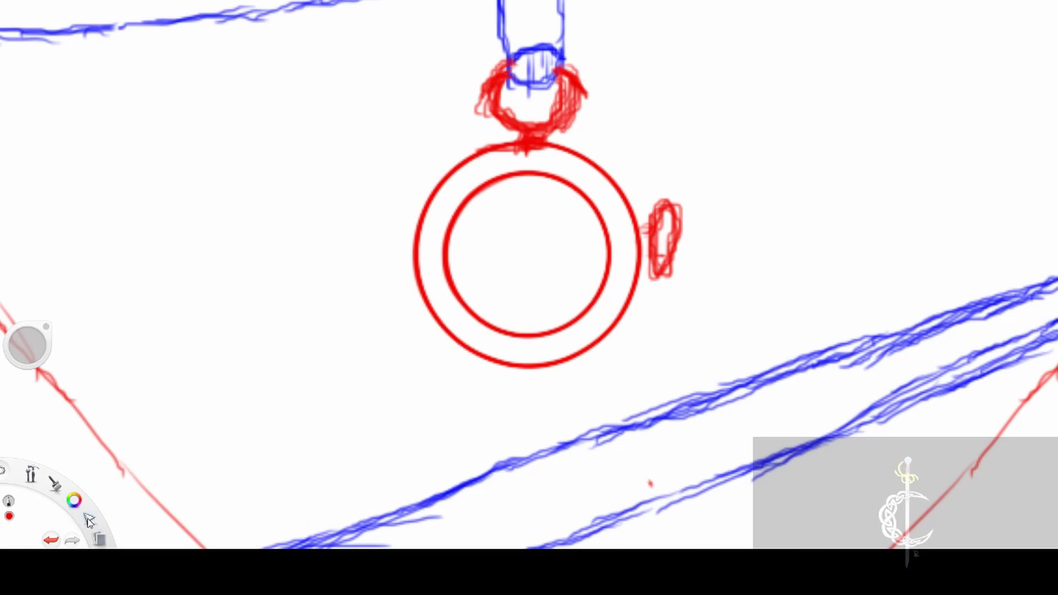
key(ctrl+v)
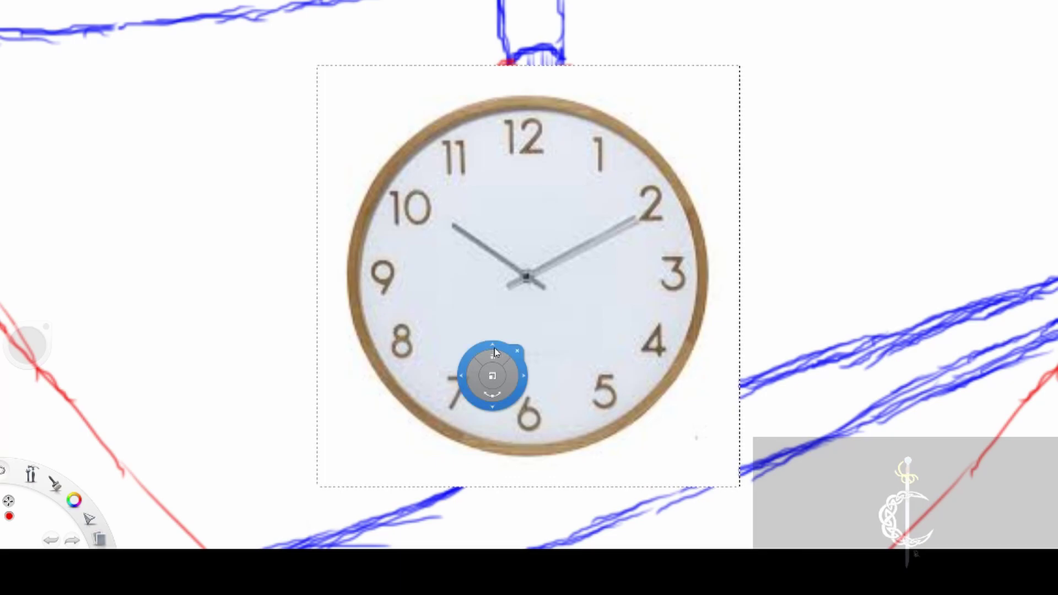
mouse_move(492, 376)
mouse_down()
mouse_move(459, 480)
mouse_move(468, 461)
mouse_move(925, 458)
mouse_move(878, 363)
mouse_move(730, 306)
mouse_move(896, 297)
mouse_up()
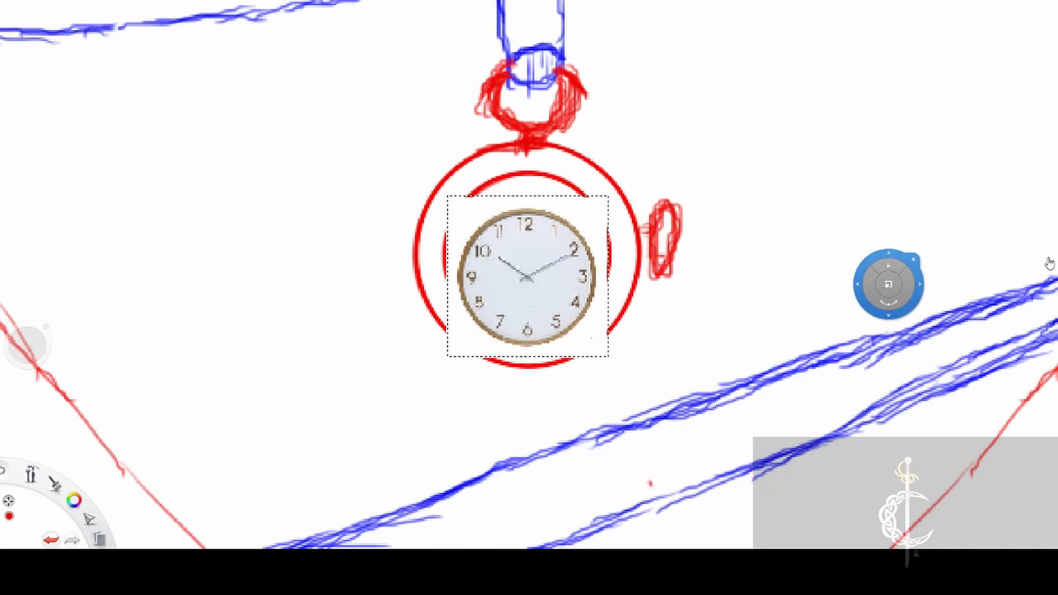
Step: Move the clock image's layer beneath the watch sketch and enlarge and reposition the clock to fit the inner circle
click(1052, 284)
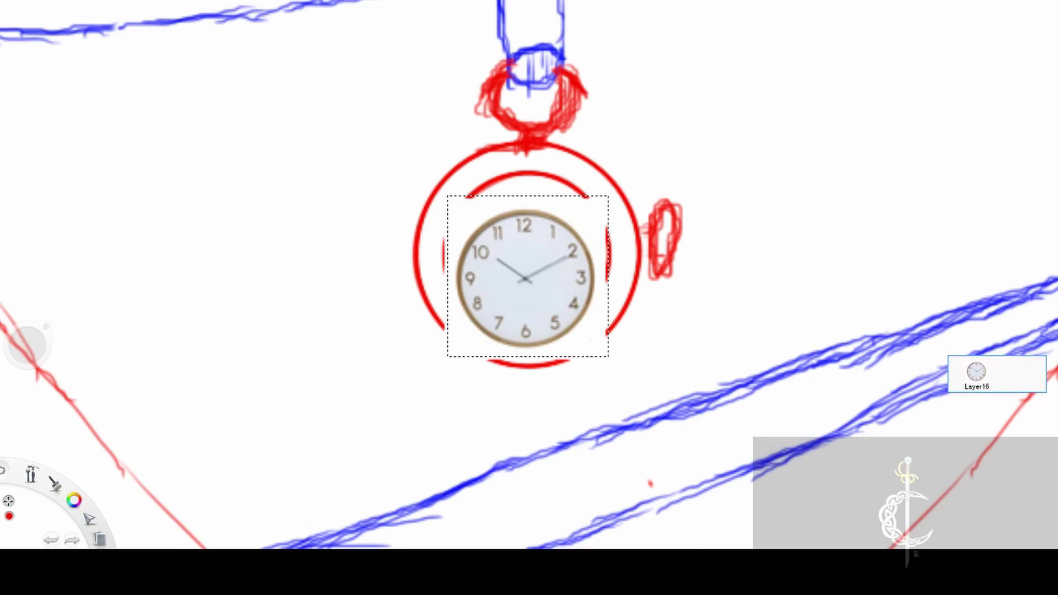
click(1046, 373)
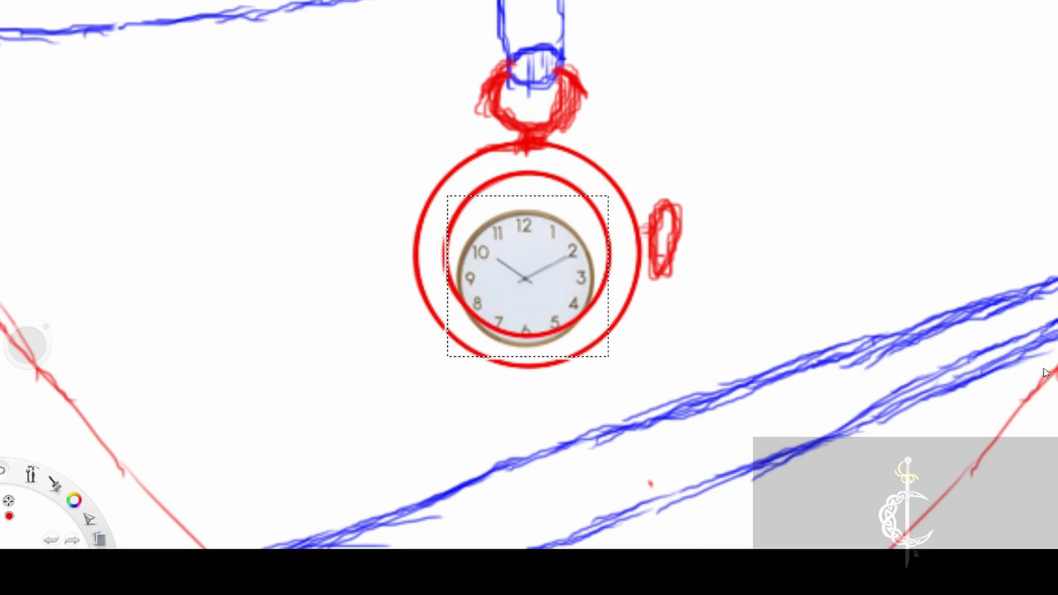
mouse_move(503, 300)
mouse_down()
mouse_move(548, 284)
mouse_move(519, 319)
mouse_move(543, 351)
mouse_move(549, 328)
mouse_move(525, 299)
mouse_move(553, 263)
mouse_move(530, 296)
mouse_up()
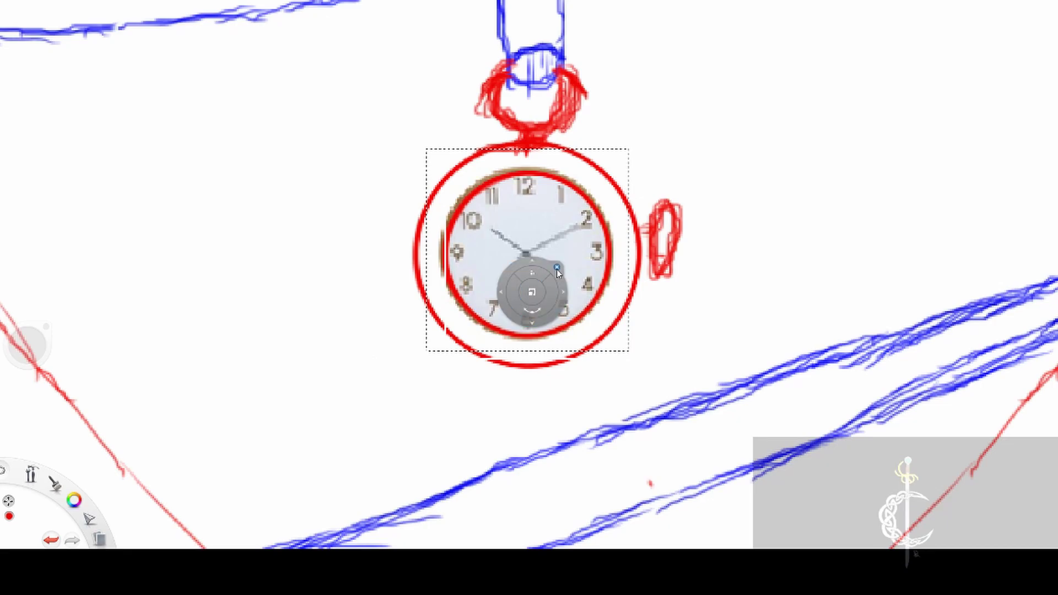
key(Return)
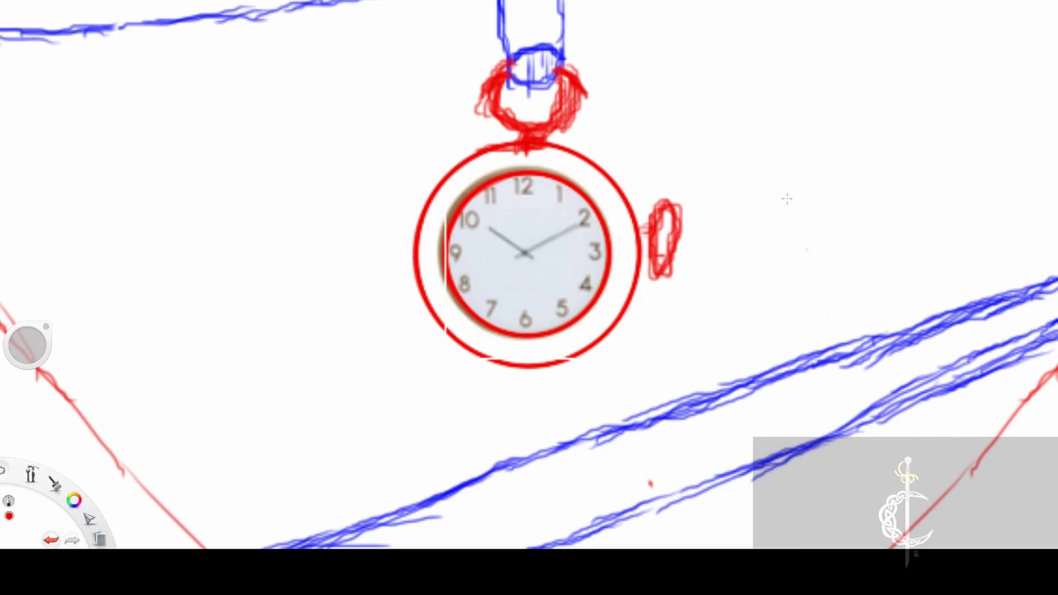
Step: Align a straight ruler vertically through the clock's 12 and 6, and undo the test line drawn along it
click(483, 15)
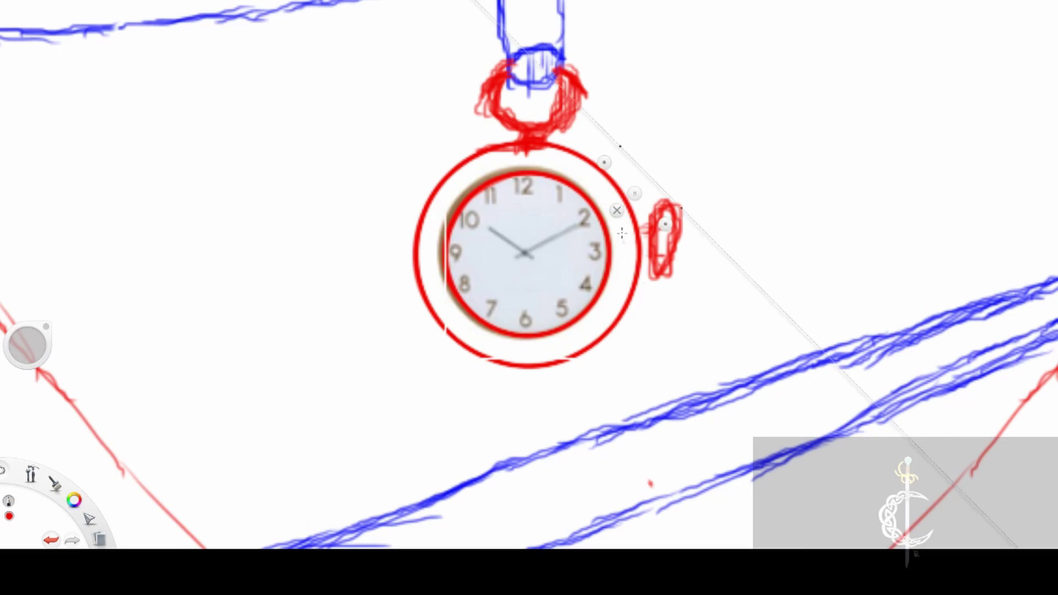
drag(665, 224, 513, 270)
drag(568, 243, 545, 189)
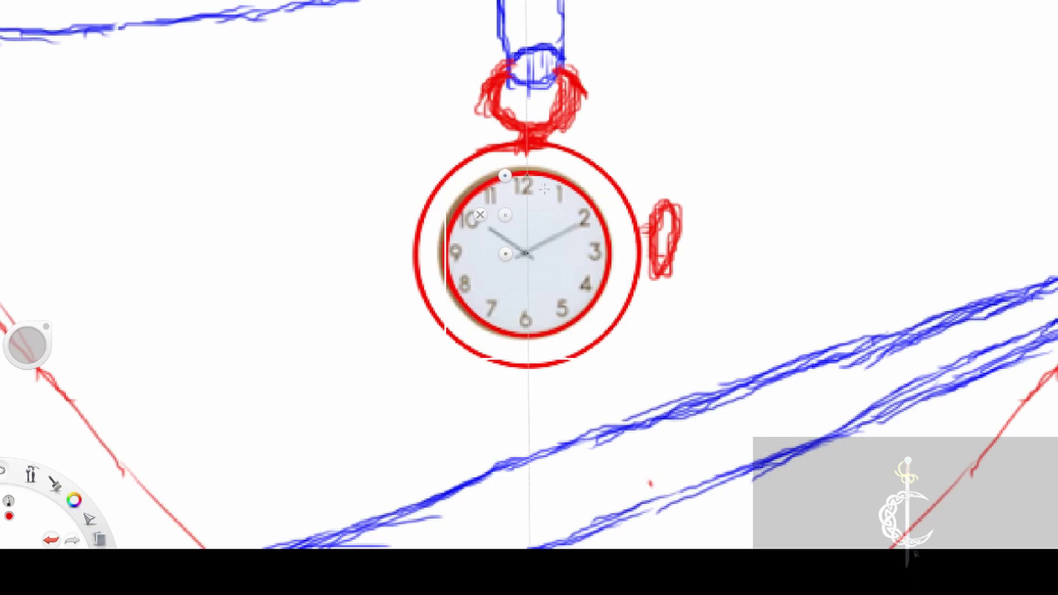
mouse_move(545, 189)
mouse_down()
mouse_move(540, 180)
mouse_move(527, 193)
mouse_move(529, 296)
mouse_up()
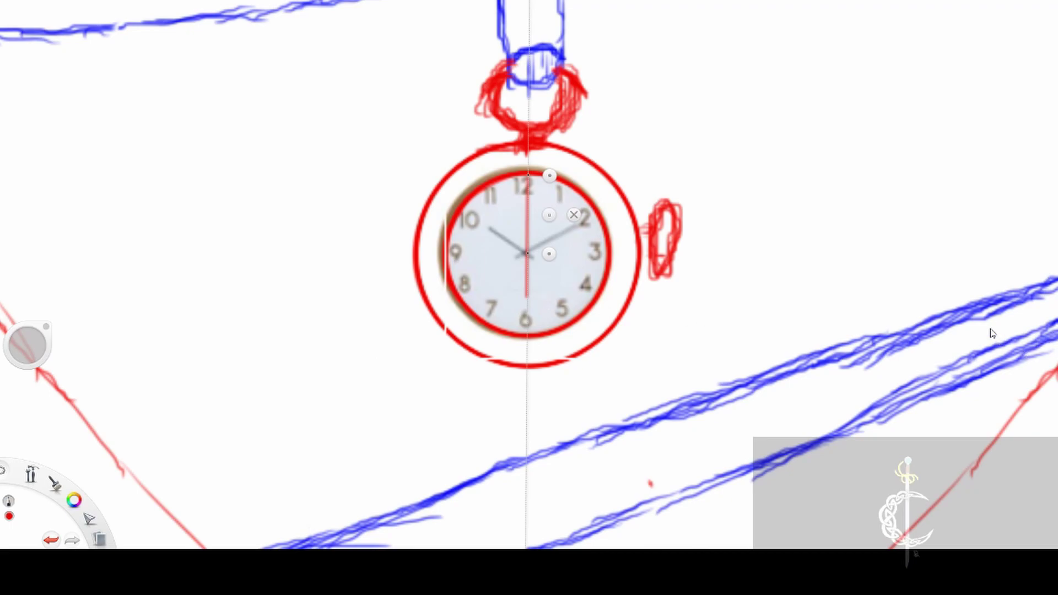
key(ctrl+z)
Step: Draw a red vertical guide line along the ruler across the clock face from 12 to 6
click(992, 295)
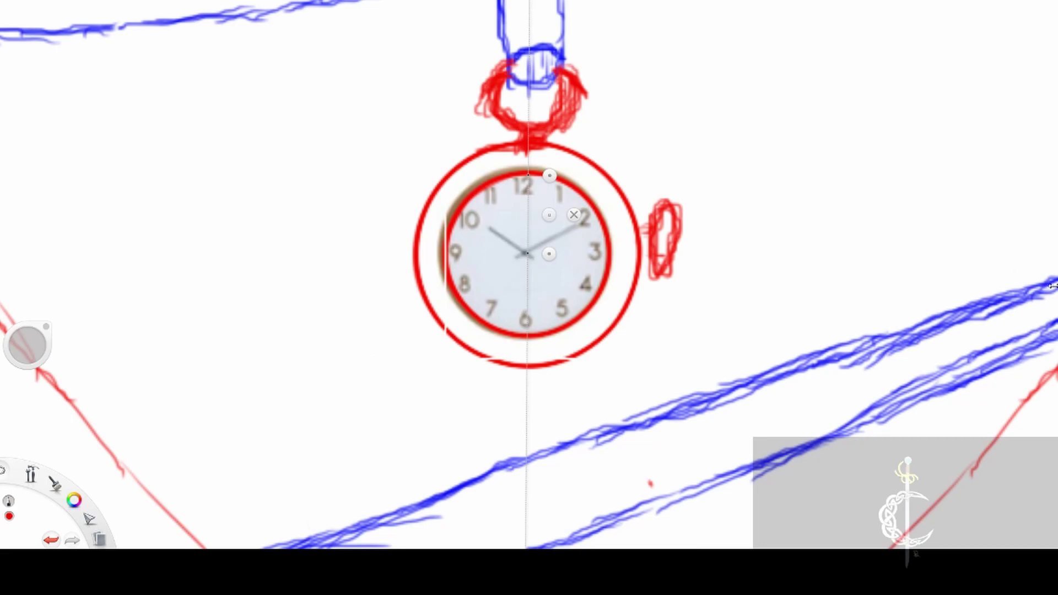
mouse_move(1051, 297)
scroll(510, 268, down, 5)
scroll(511, 270, up, 3)
scroll(514, 272, down, 3)
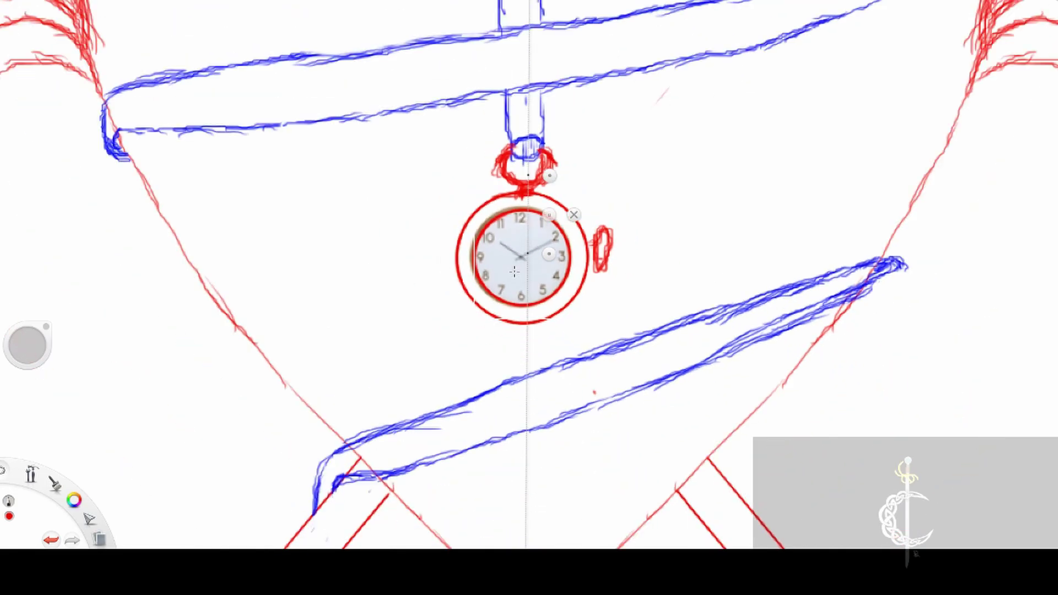
scroll(515, 272, up, 2)
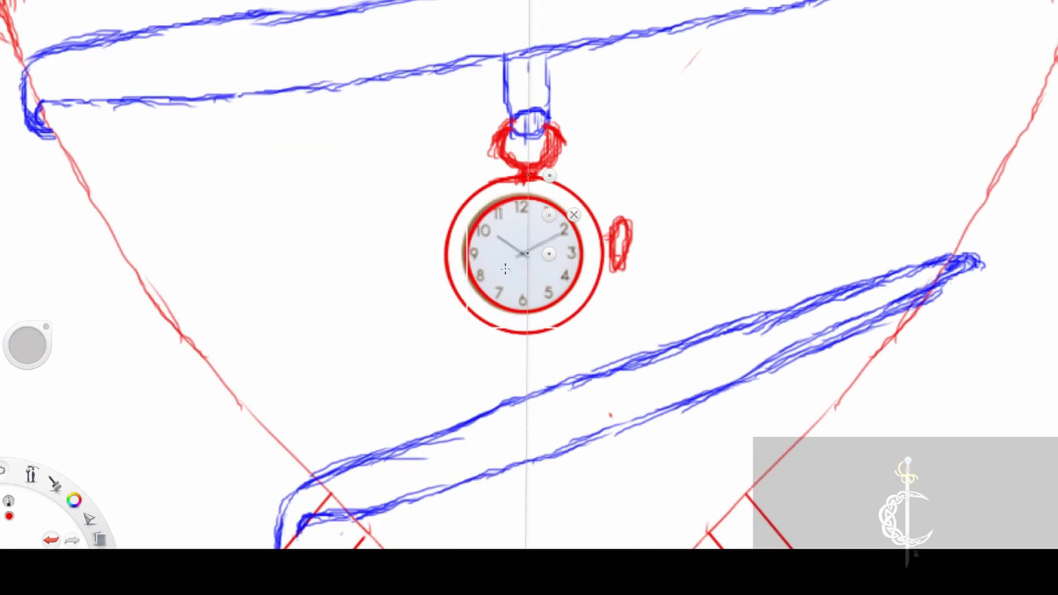
scroll(538, 283, up, 2)
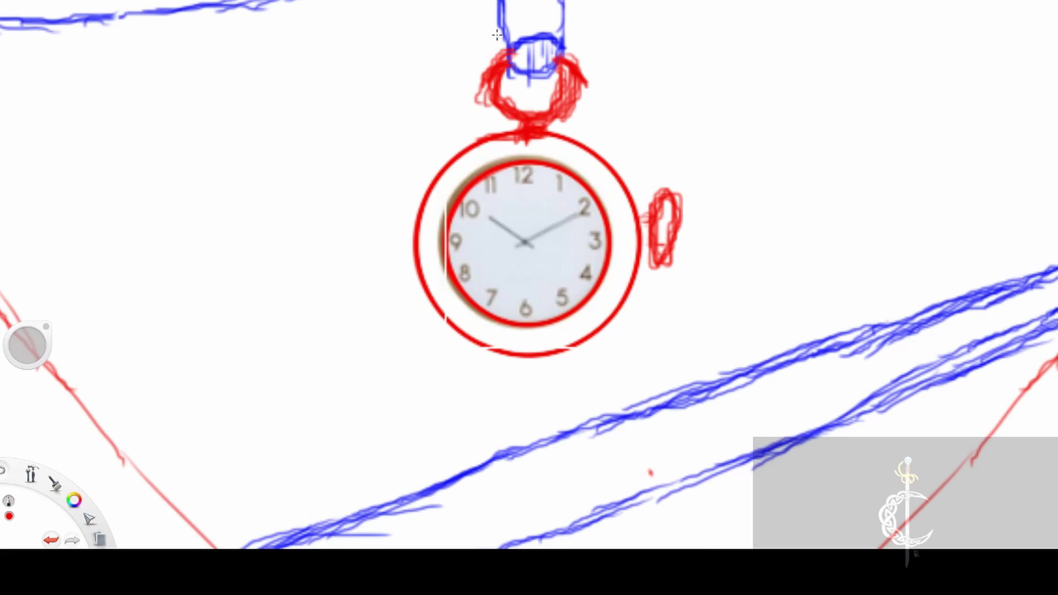
key(x)
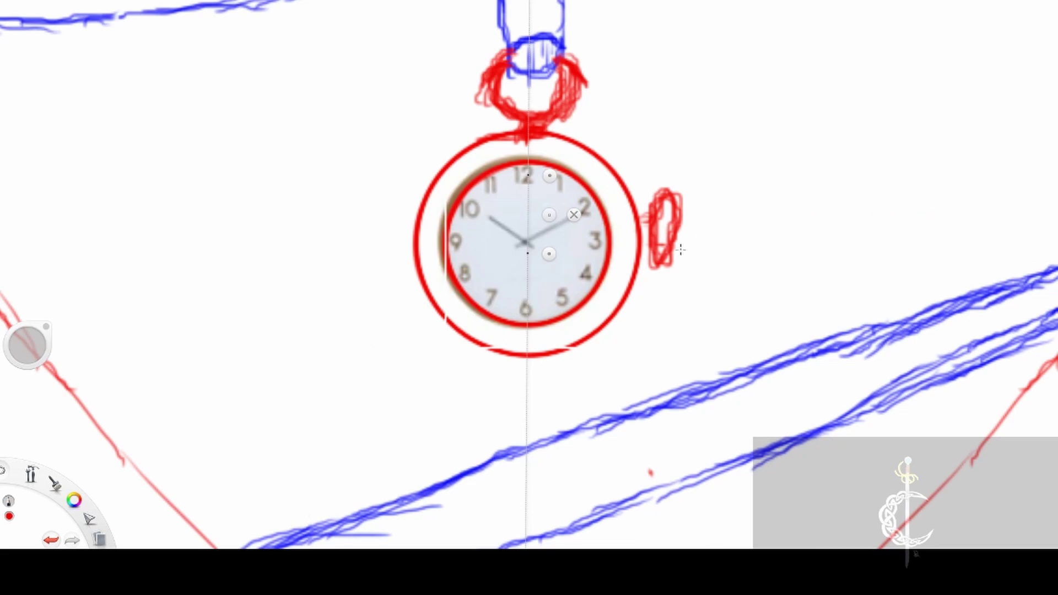
mouse_move(528, 168)
mouse_down()
mouse_move(526, 309)
mouse_move(528, 160)
mouse_move(527, 265)
mouse_move(524, 249)
mouse_move(513, 262)
mouse_move(463, 249)
mouse_up()
Step: Draw red ruler-guided lines across the clock face from 9 to 3 and from 8 to 2, passing through the centre
mouse_move(582, 284)
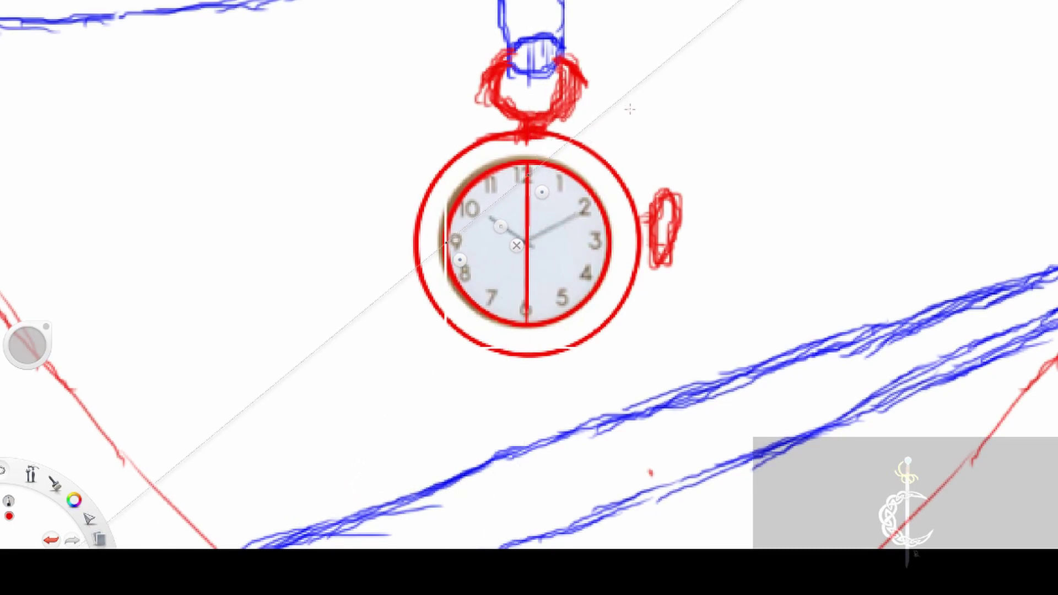
drag(544, 191, 627, 261)
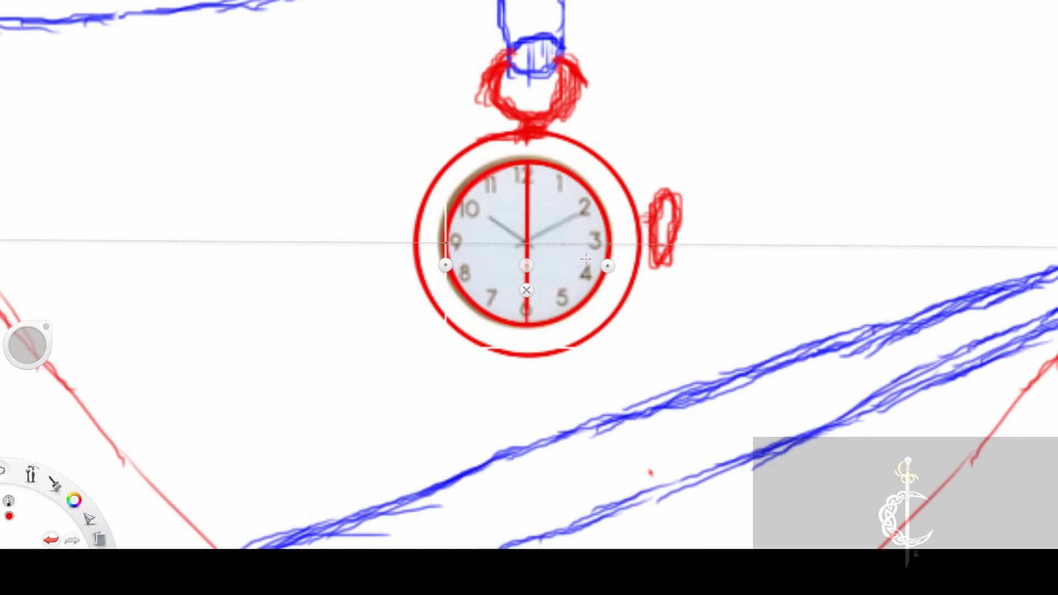
drag(608, 266, 609, 265)
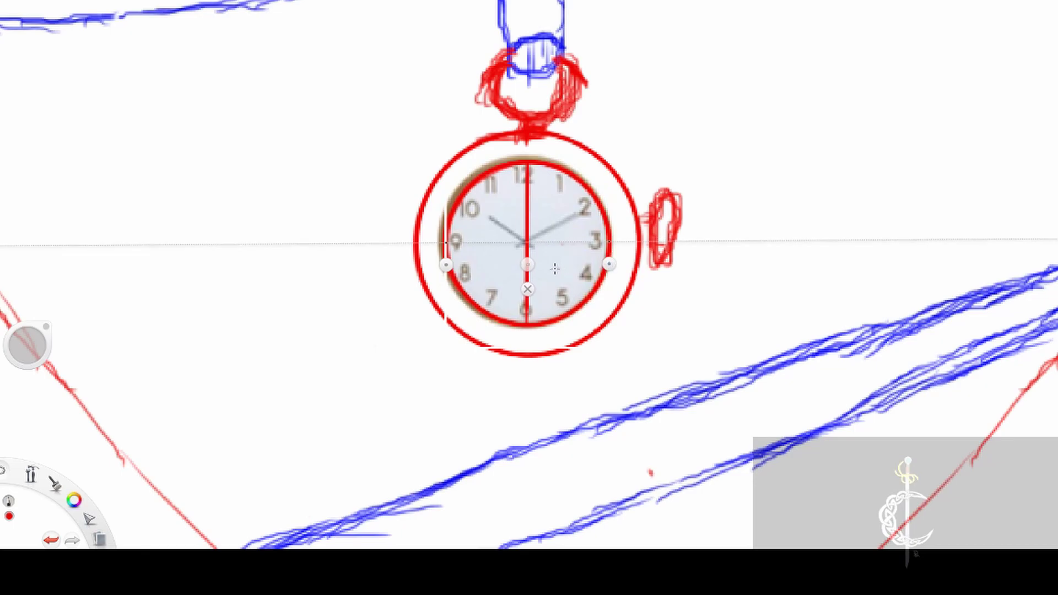
drag(528, 266, 529, 264)
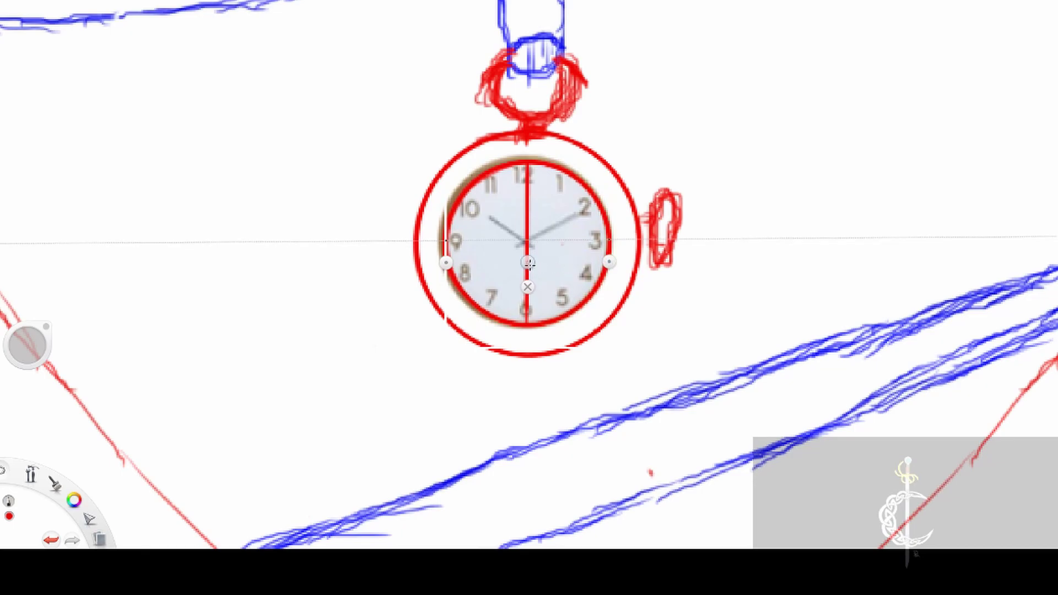
mouse_move(608, 243)
mouse_down()
mouse_move(459, 251)
mouse_move(604, 246)
mouse_move(601, 218)
mouse_up()
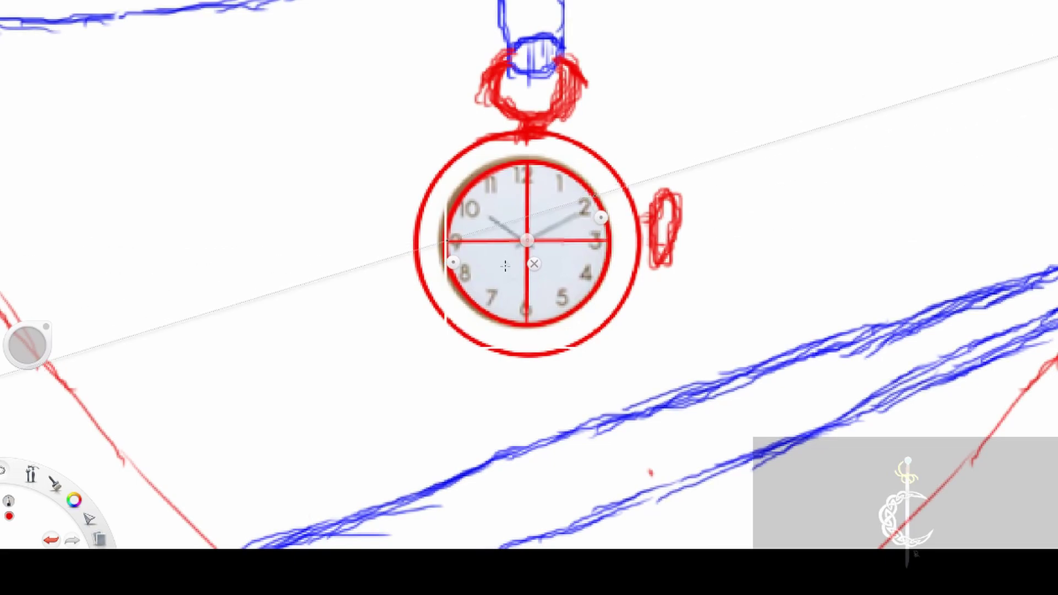
drag(453, 263, 462, 303)
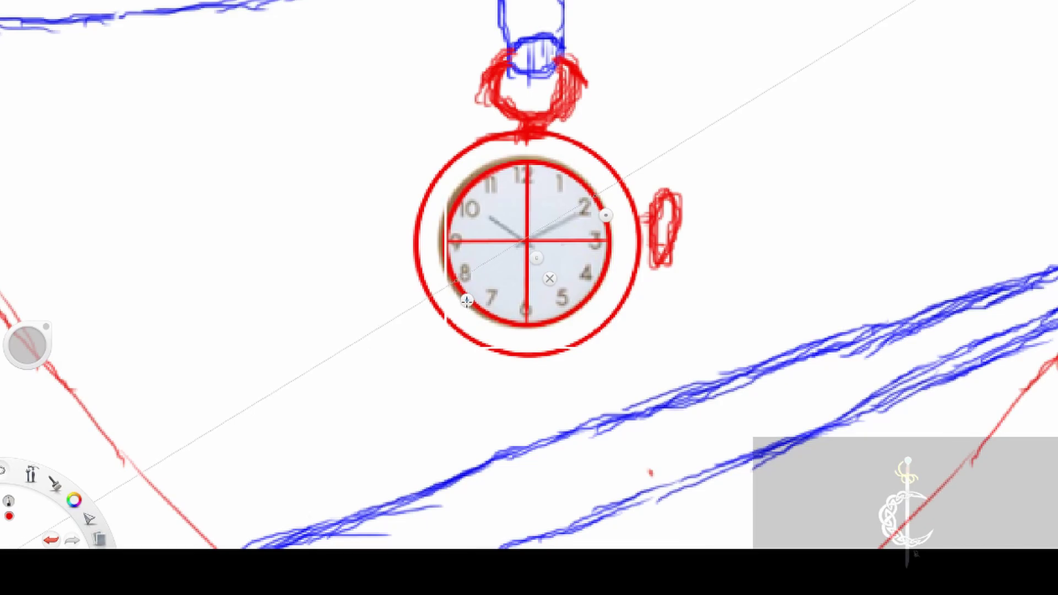
mouse_move(605, 215)
mouse_down()
mouse_move(496, 286)
mouse_move(466, 291)
mouse_move(609, 218)
mouse_move(626, 236)
mouse_move(586, 327)
mouse_up()
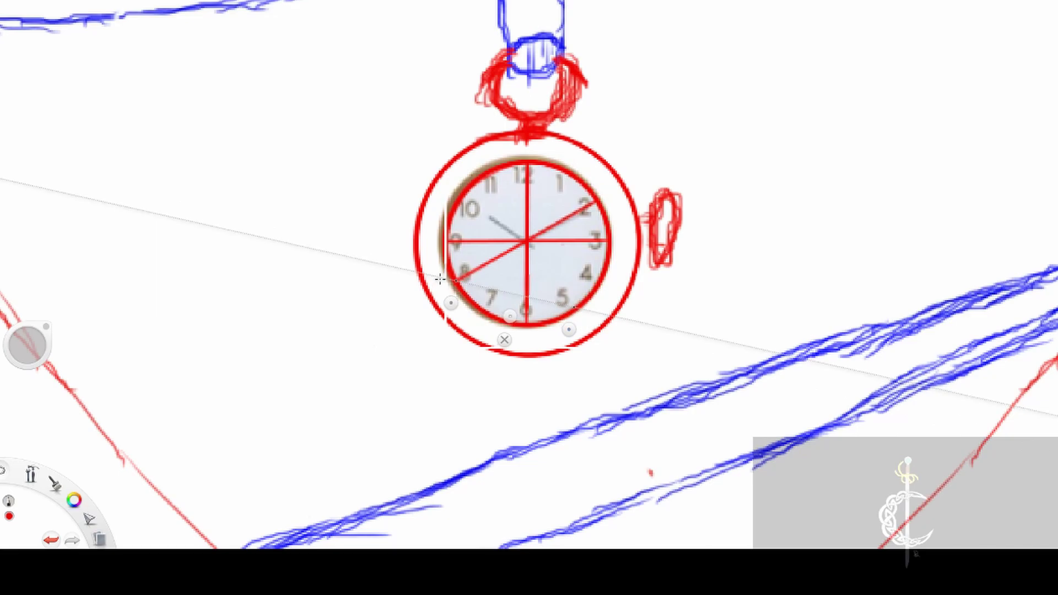
Step: Realign the ruler through the clock's centre and draw a red guide line from 11 to 5
drag(451, 304, 481, 199)
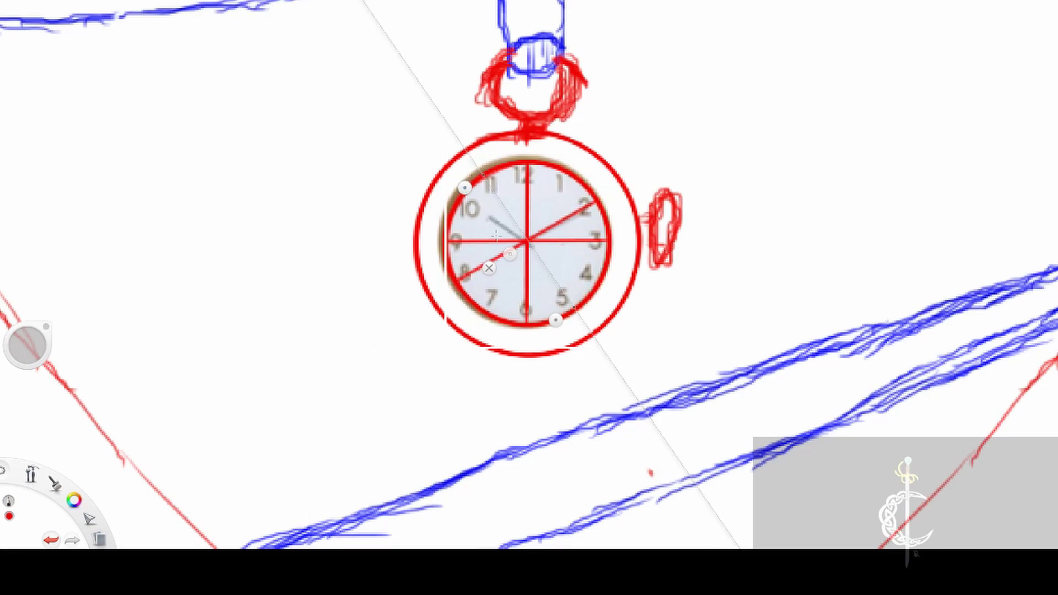
drag(557, 320, 552, 324)
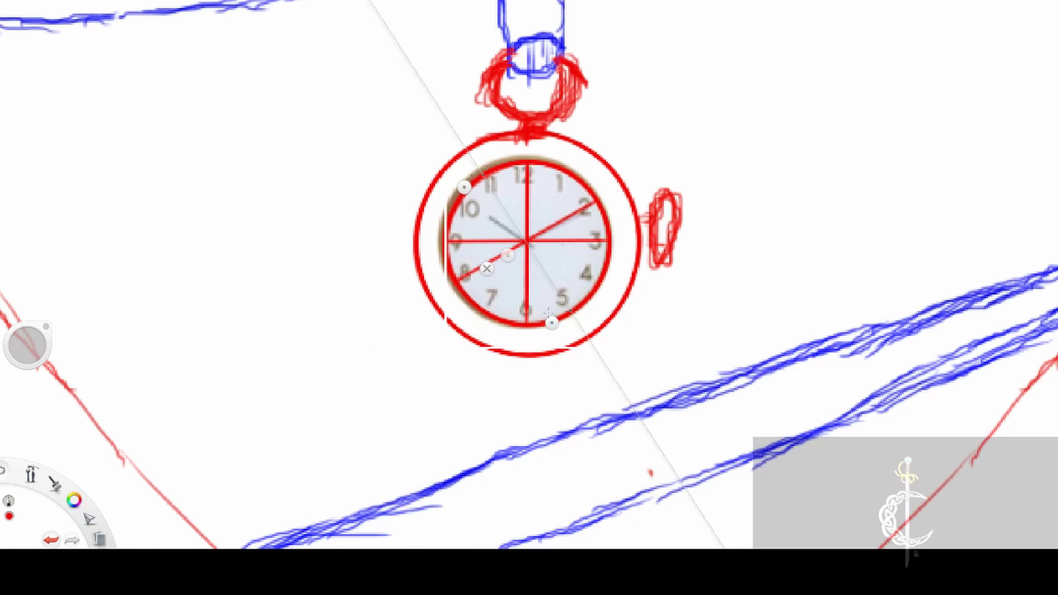
drag(462, 183, 554, 286)
key(ctrl+z)
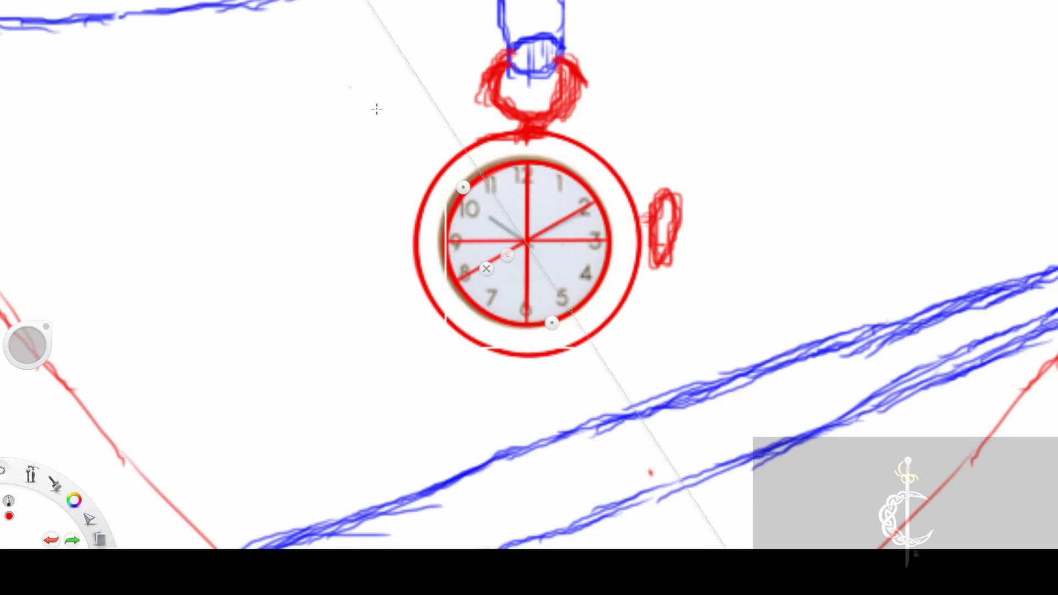
mouse_move(463, 188)
mouse_down()
mouse_move(508, 216)
mouse_move(574, 306)
mouse_up()
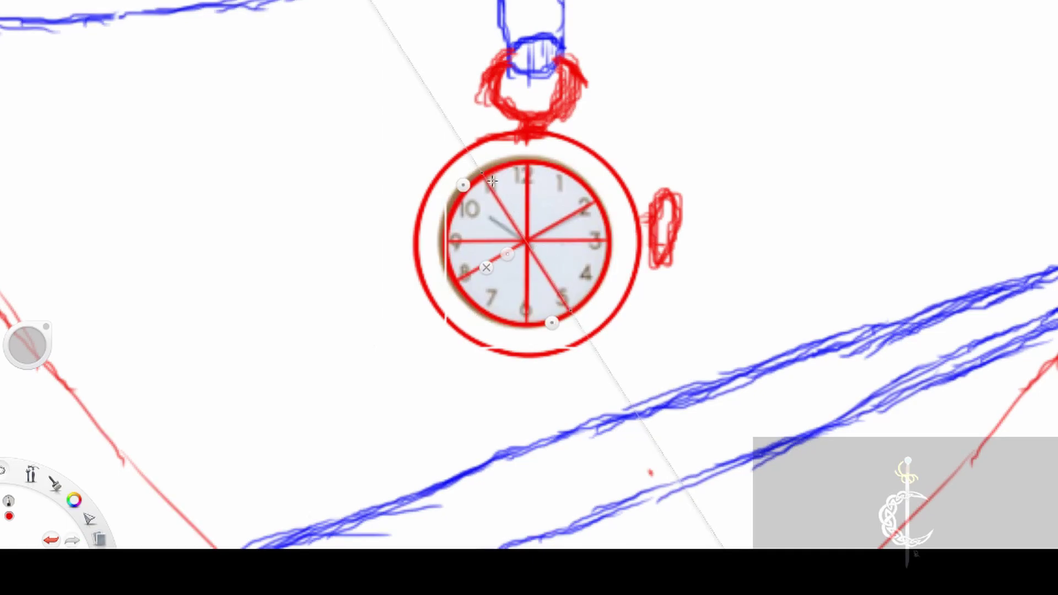
Step: Angle the ruler through the clock's centre and draw a red guide line from 10 to 4
drag(463, 187, 444, 219)
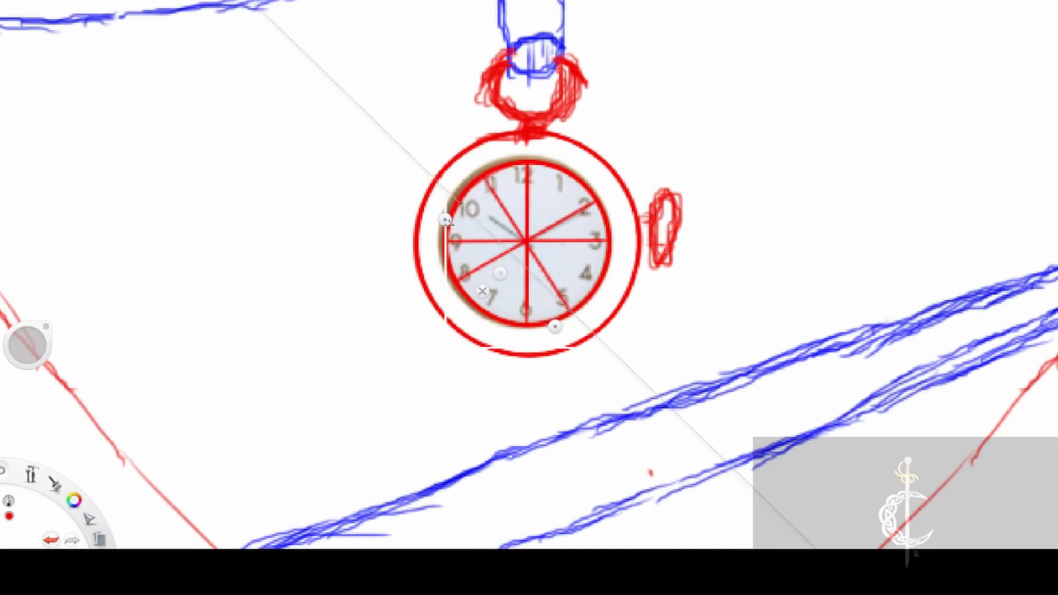
drag(555, 326, 584, 301)
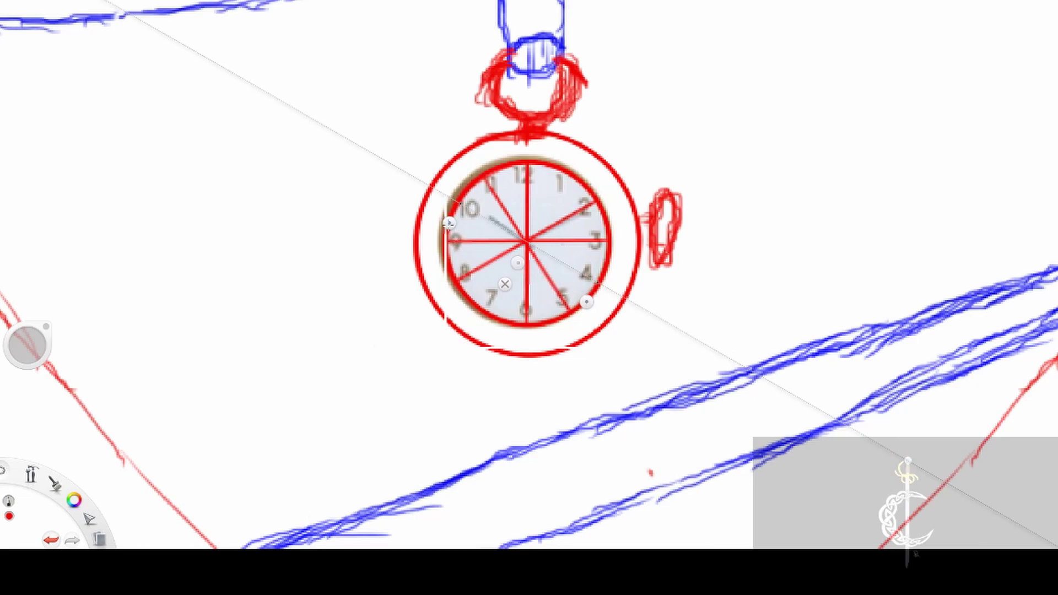
mouse_move(455, 204)
mouse_down()
mouse_move(593, 278)
mouse_move(468, 211)
mouse_up()
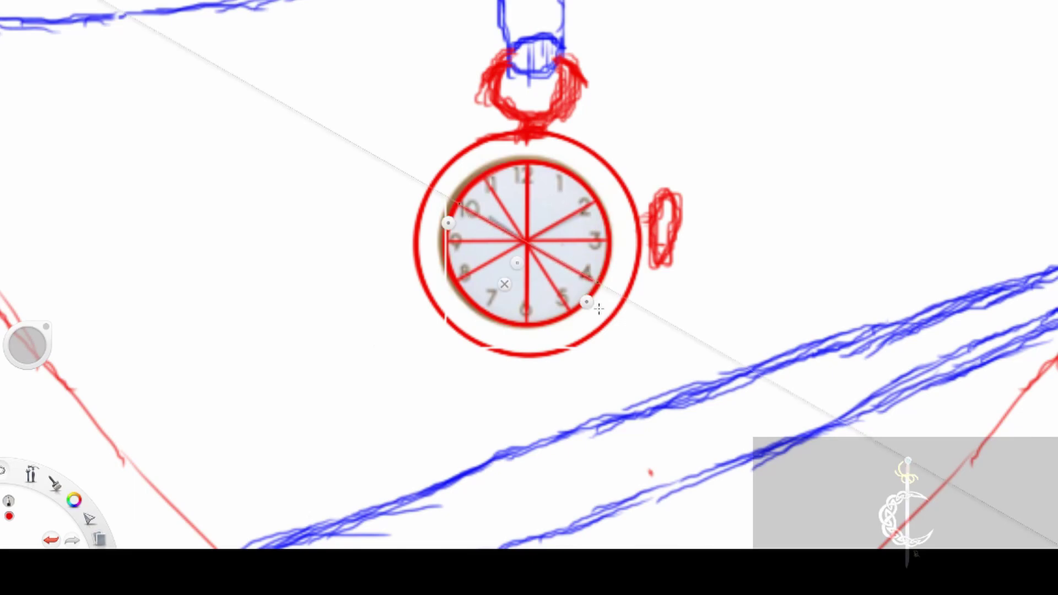
Step: Angle the ruler through the clock's centre and draw a red guide line from 1 to 7
drag(599, 308, 561, 189)
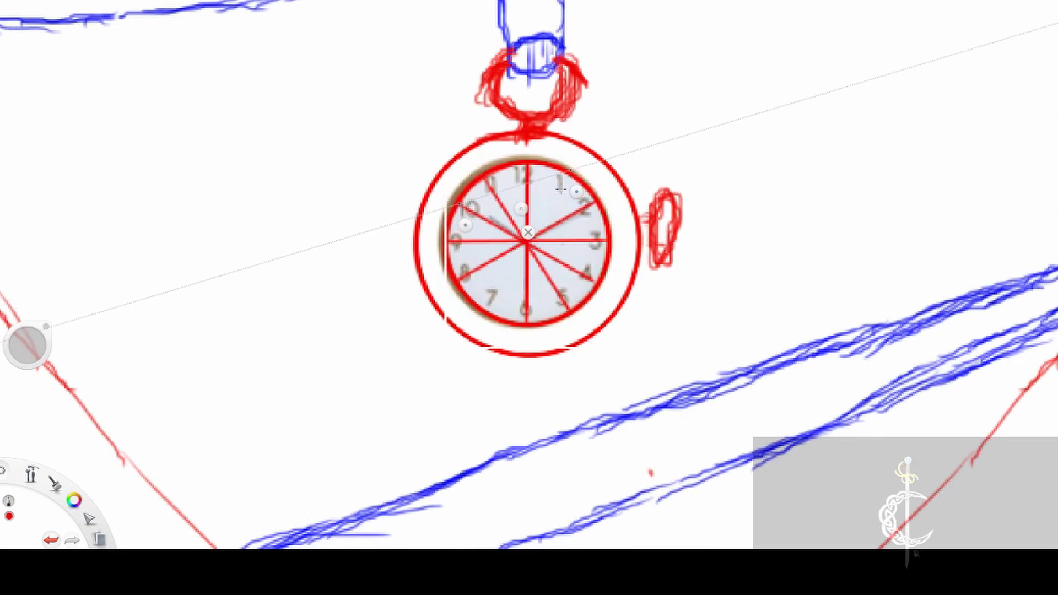
drag(466, 225, 493, 331)
mouse_move(563, 177)
mouse_down()
mouse_move(482, 311)
mouse_move(573, 176)
mouse_move(513, 265)
mouse_up()
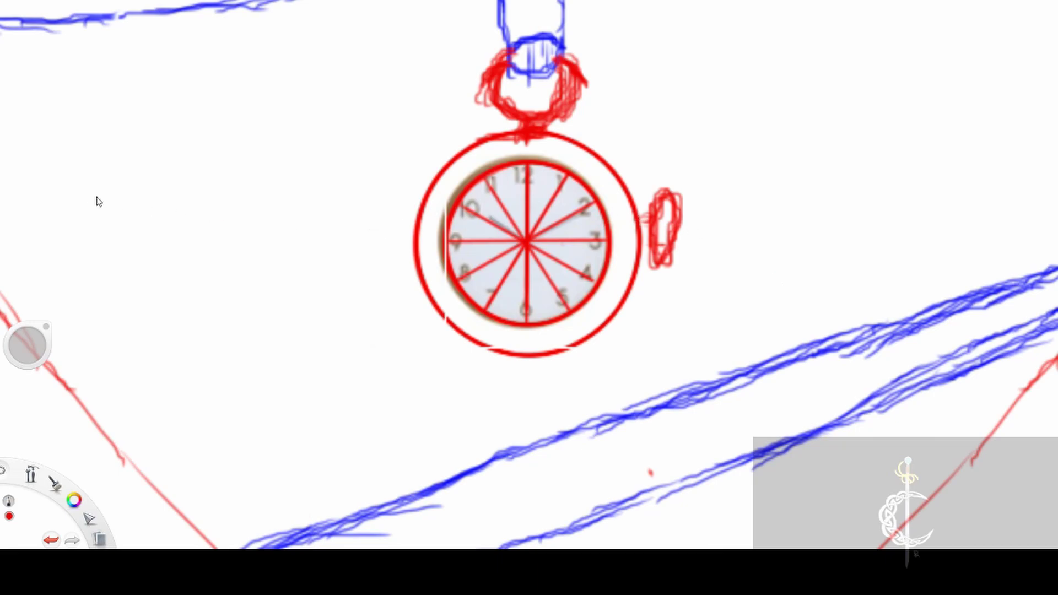
Step: Erase the red guide lines toward 1, 2, 3 and 5 and the outer part of the 4 line, keeping a short stub
key(e)
drag(547, 276, 569, 305)
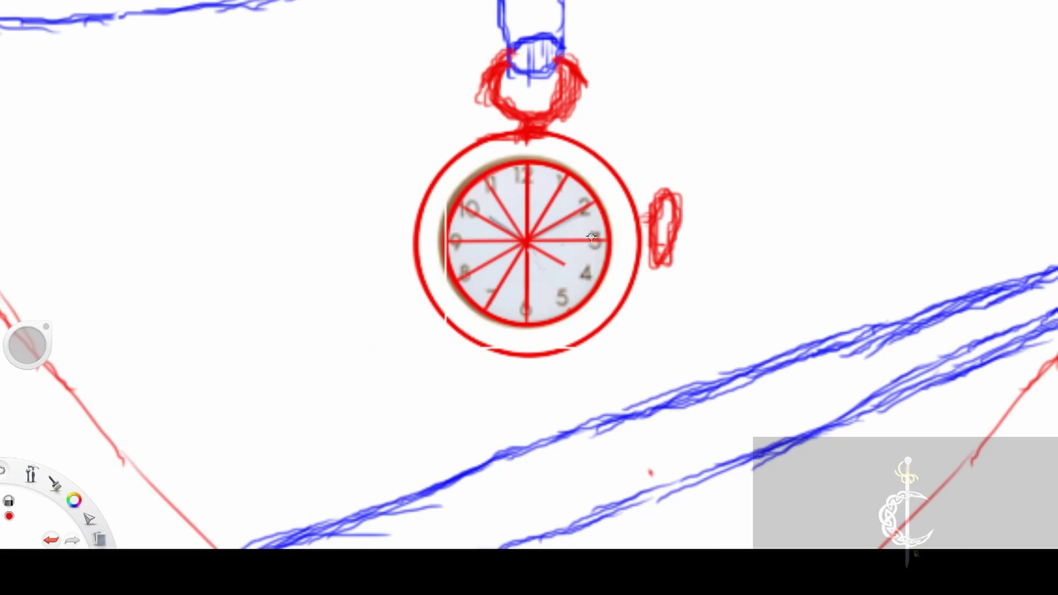
drag(603, 239, 536, 242)
mouse_move(591, 220)
mouse_down()
mouse_move(535, 235)
mouse_move(590, 203)
mouse_move(562, 222)
mouse_up()
mouse_move(540, 219)
mouse_down()
mouse_move(529, 238)
mouse_move(566, 179)
mouse_up()
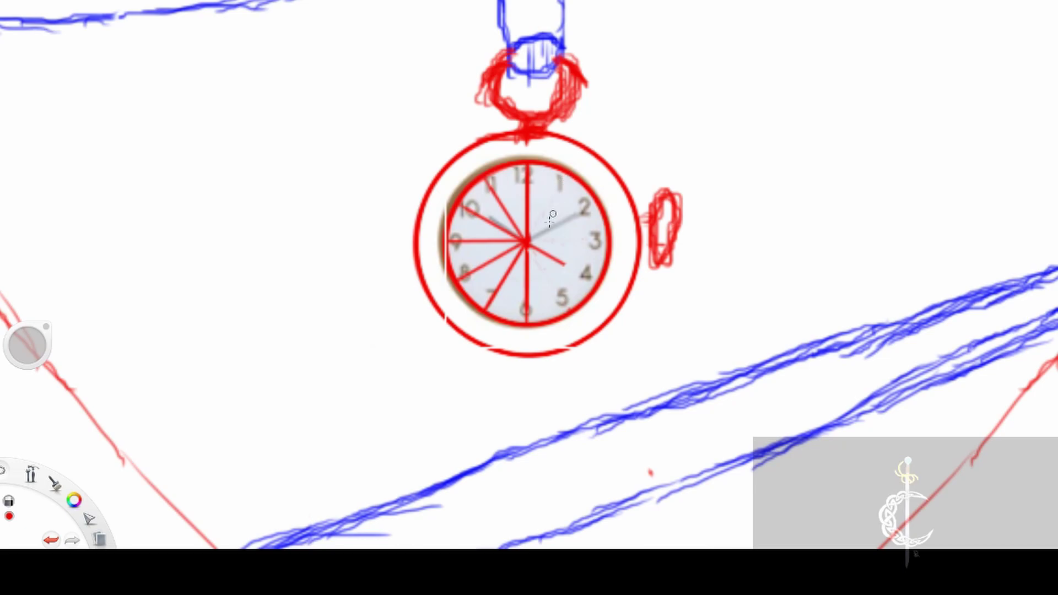
Step: Erase the red guide lines toward 6, 7, 8, 9, 11 and 12, keeping the line from the centre to 10
mouse_move(511, 317)
mouse_down()
mouse_move(531, 308)
mouse_move(527, 320)
mouse_move(528, 250)
mouse_up()
mouse_move(496, 291)
mouse_down()
mouse_move(485, 307)
mouse_move(524, 251)
mouse_up()
drag(518, 249, 462, 280)
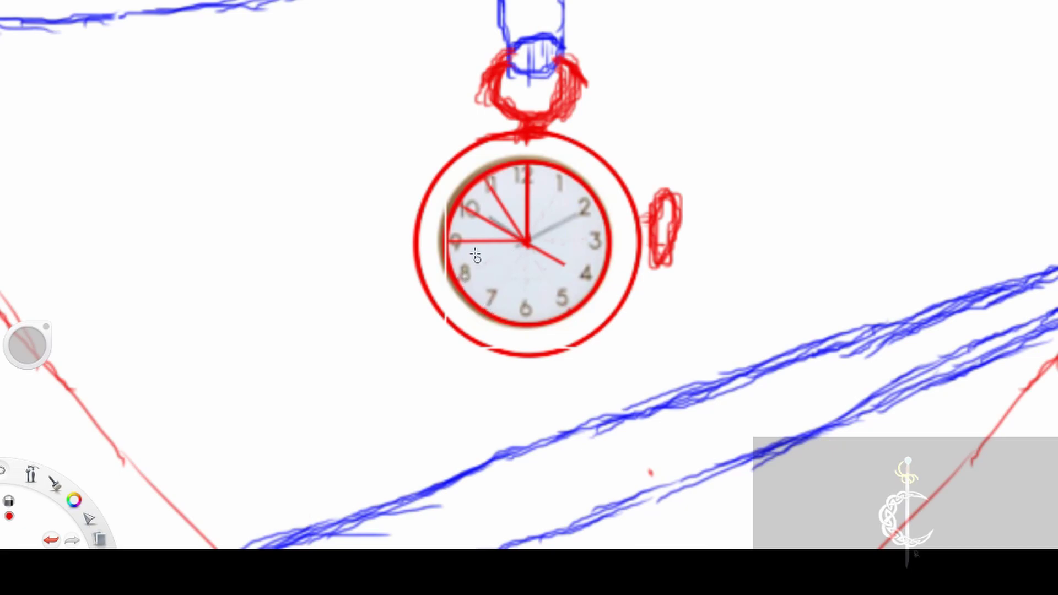
mouse_move(459, 241)
mouse_down()
mouse_move(519, 242)
mouse_move(508, 217)
mouse_move(522, 235)
mouse_move(486, 181)
mouse_up()
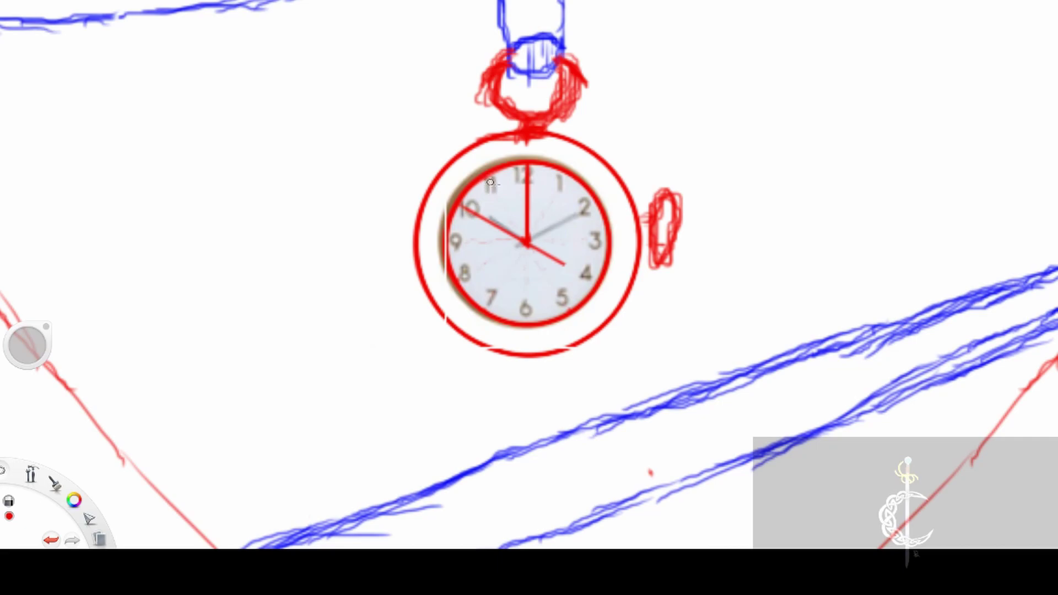
drag(529, 239, 530, 165)
Step: Examine the clock face up close and within the whole winged heart and swords composition
scroll(944, 288, down, 1)
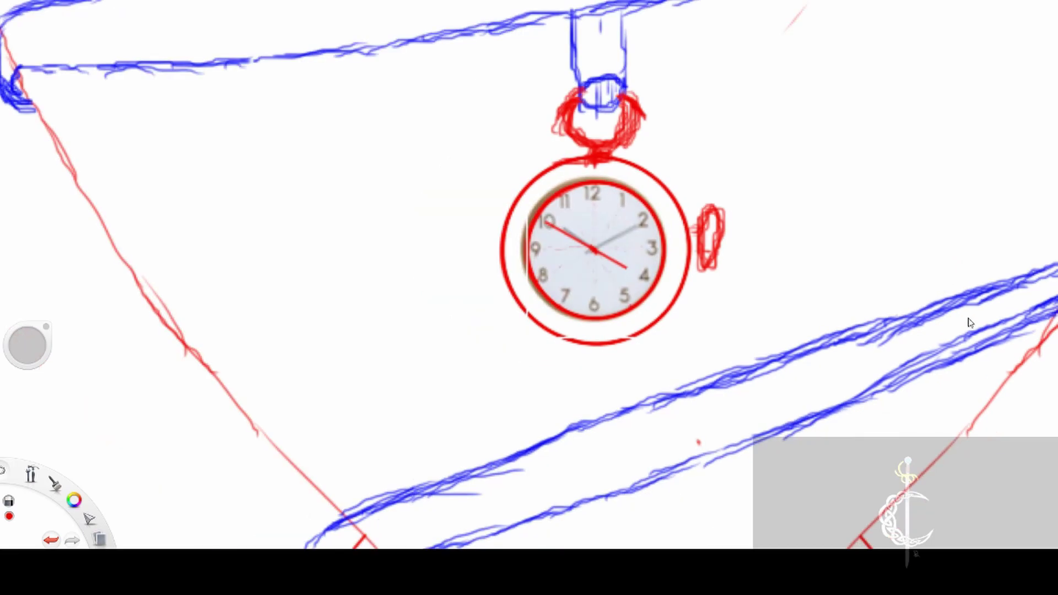
scroll(787, 347, up, 2)
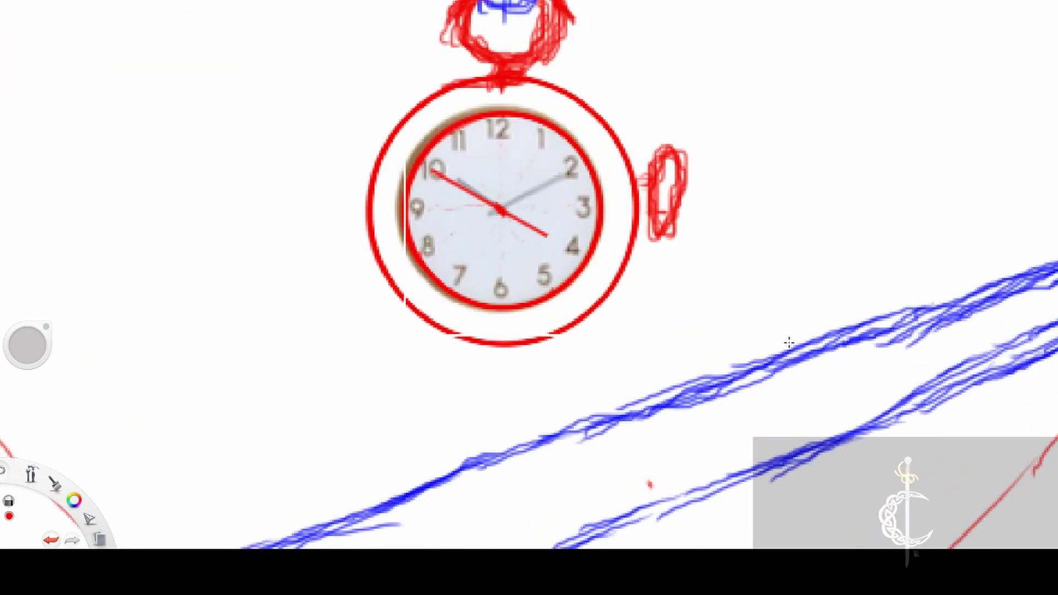
scroll(783, 352, down, 4)
scroll(571, 429, down, 4)
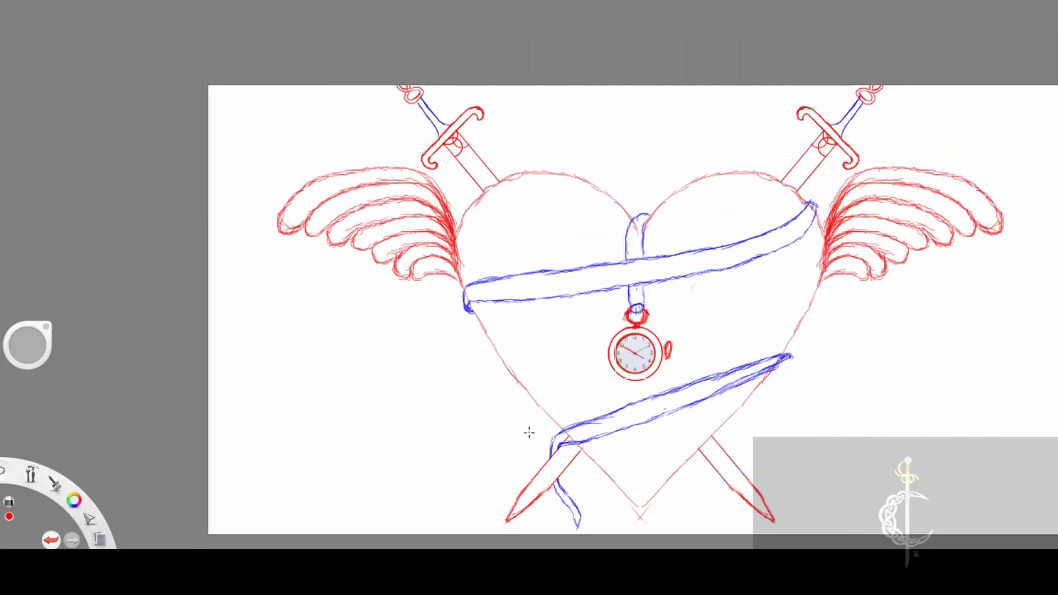
scroll(606, 433, up, 3)
scroll(647, 435, up, 1)
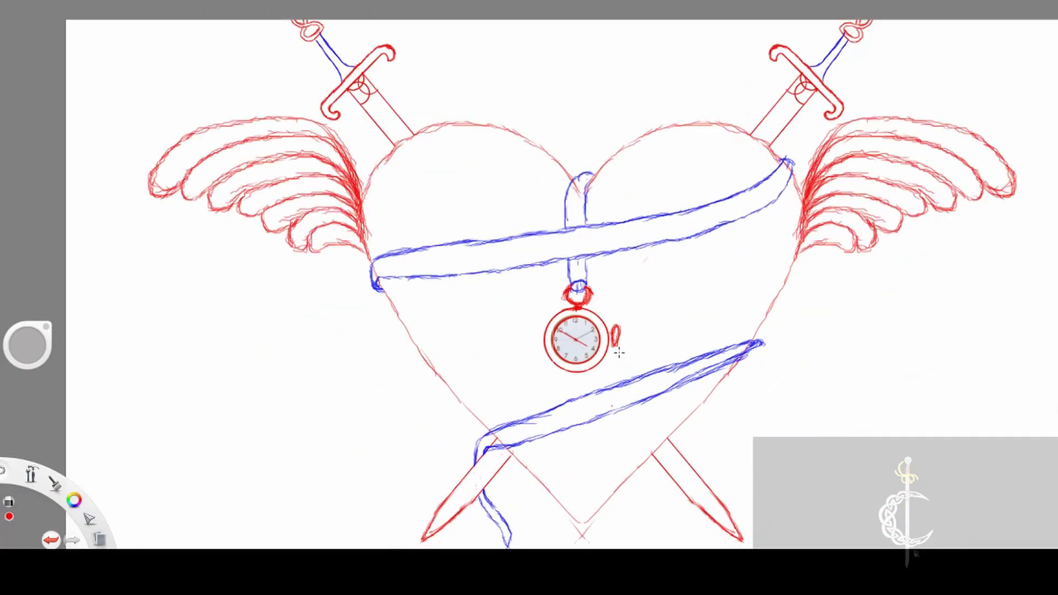
scroll(643, 425, down, 2)
scroll(637, 410, up, 2)
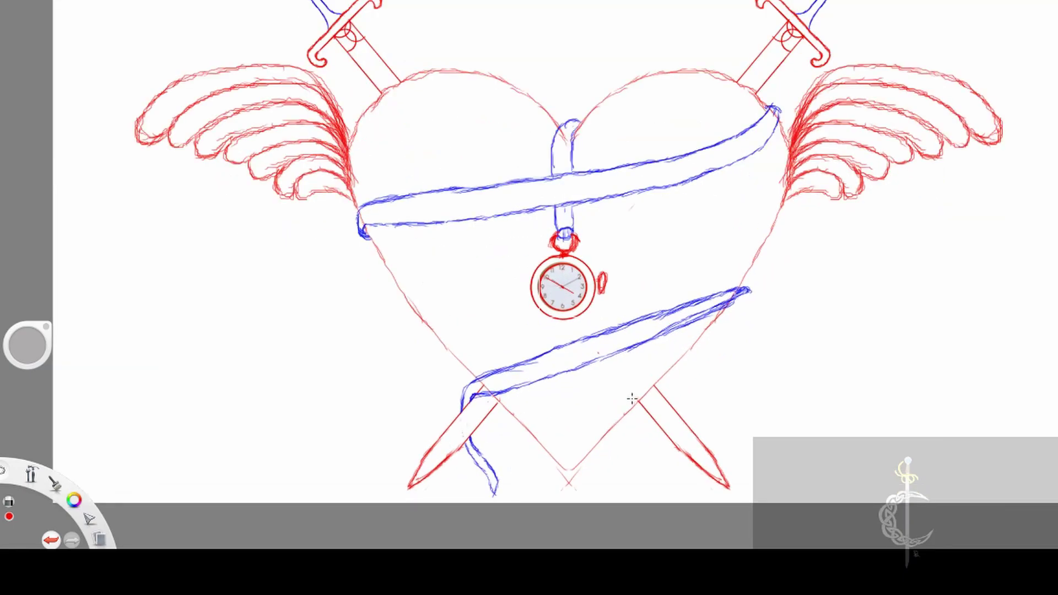
scroll(632, 398, down, 1)
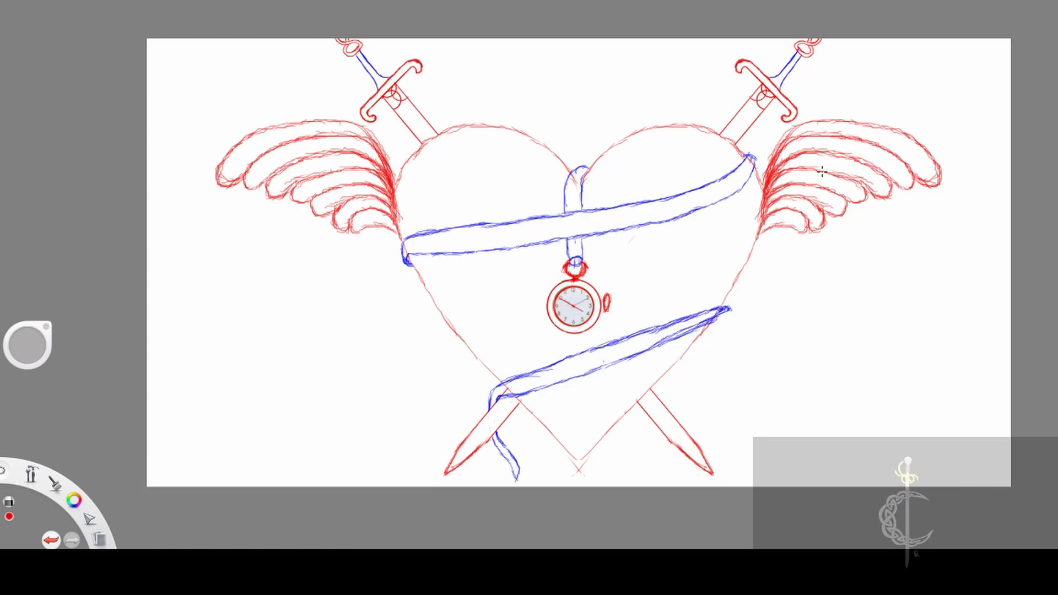
scroll(667, 249, down, 1)
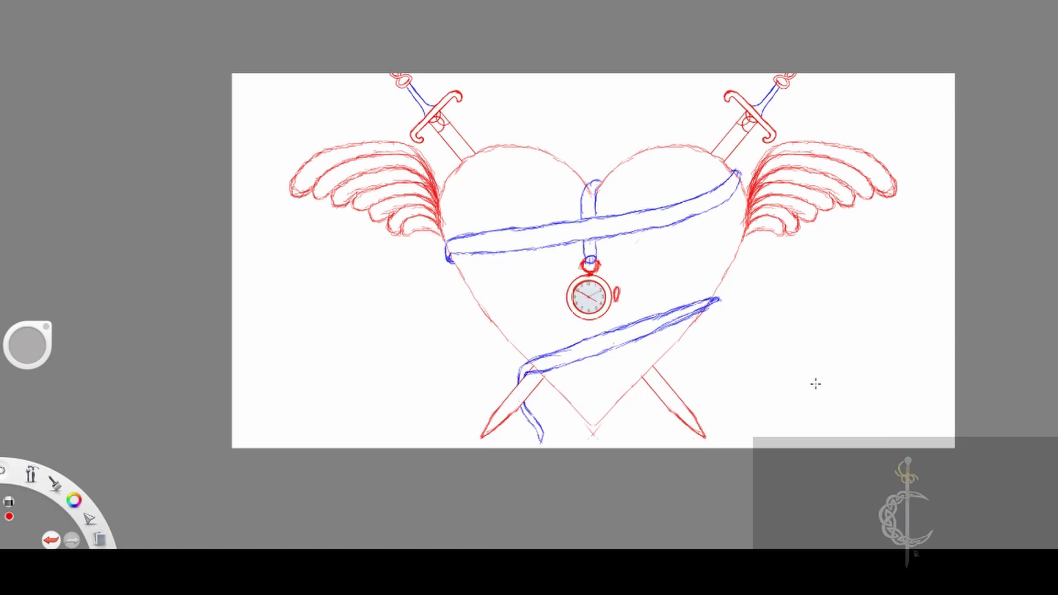
scroll(816, 384, down, 1)
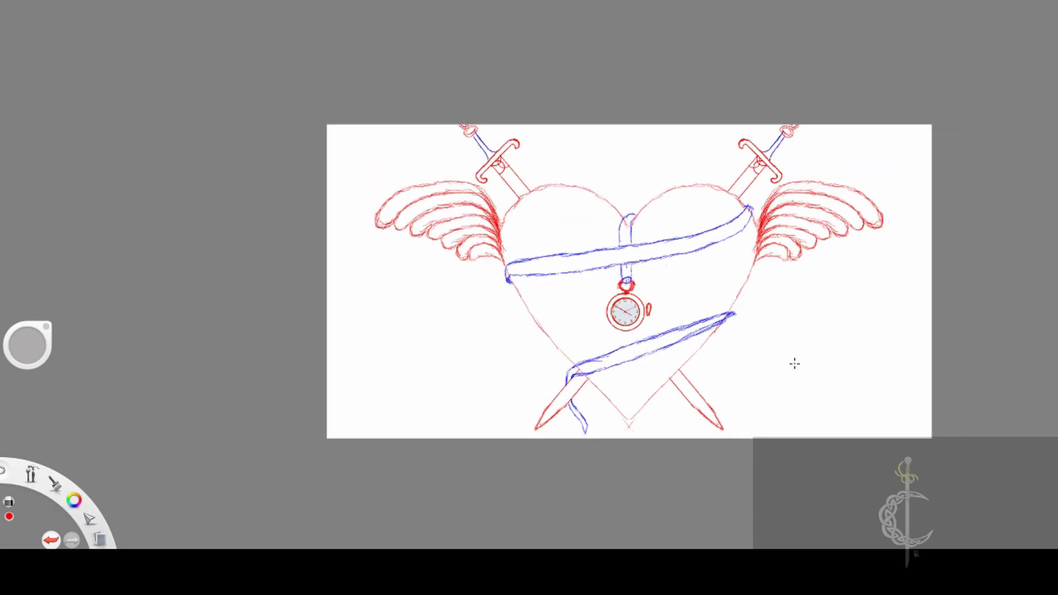